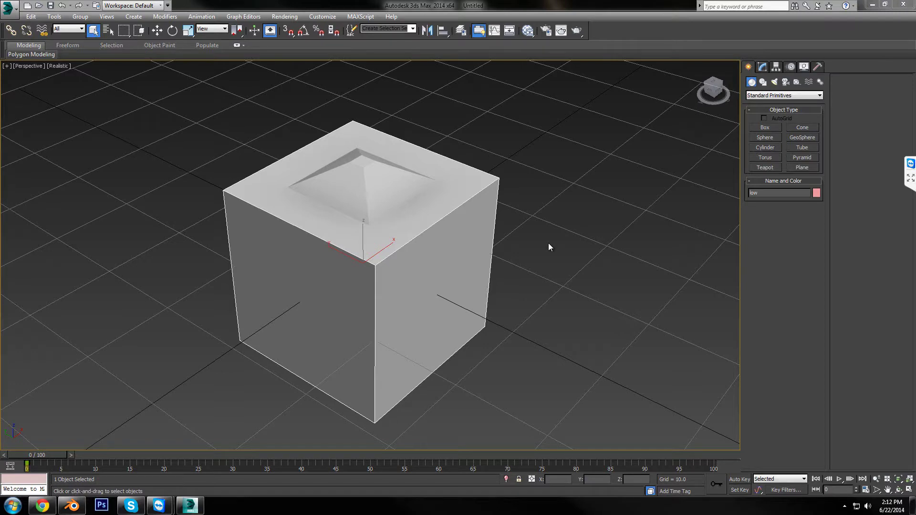
- Move the low cube out along Y to reveal the pyramid-topped high cube
{"action": "middle_click_drag", "start_coordinate": [380, 315], "coordinate": [359, 312], "text": "alt"}
{"action": "middle_click_drag", "start_coordinate": [292, 289], "coordinate": [303, 289], "text": "alt"}
{"action": "key", "text": "w"}
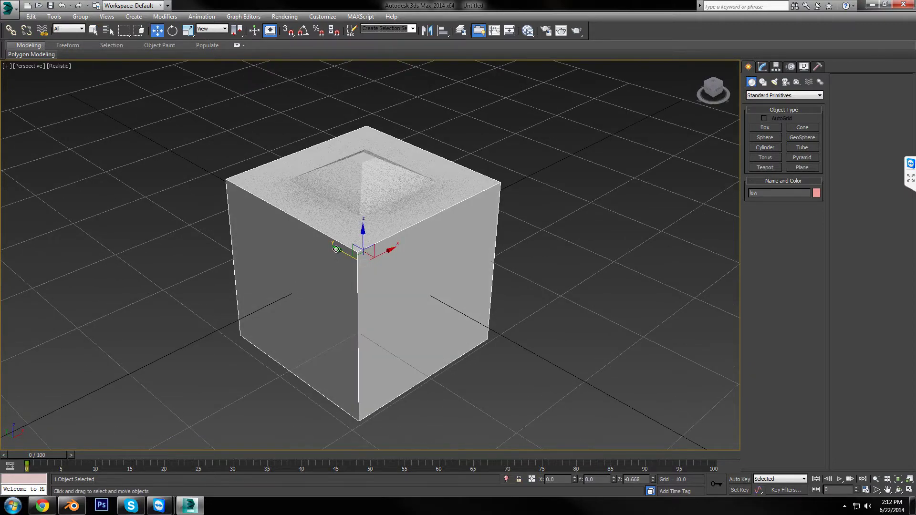
{"action": "left_click_drag", "start_coordinate": [337, 249], "coordinate": [494, 327], "text": "shift"}
- Inspect both cubes, then undo the move so the low cube sits back at Y=0
{"action": "scroll", "coordinate": [494, 327], "scroll_direction": "up", "scroll_amount": 3}
{"action": "middle_click_drag", "start_coordinate": [440, 319], "coordinate": [446, 339], "text": "alt"}
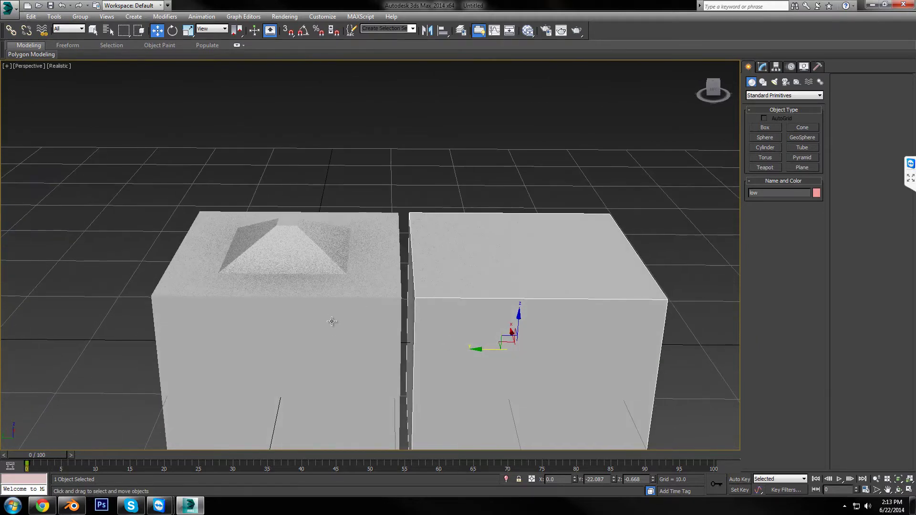
{"action": "middle_click_drag", "start_coordinate": [333, 325], "coordinate": [373, 292]}
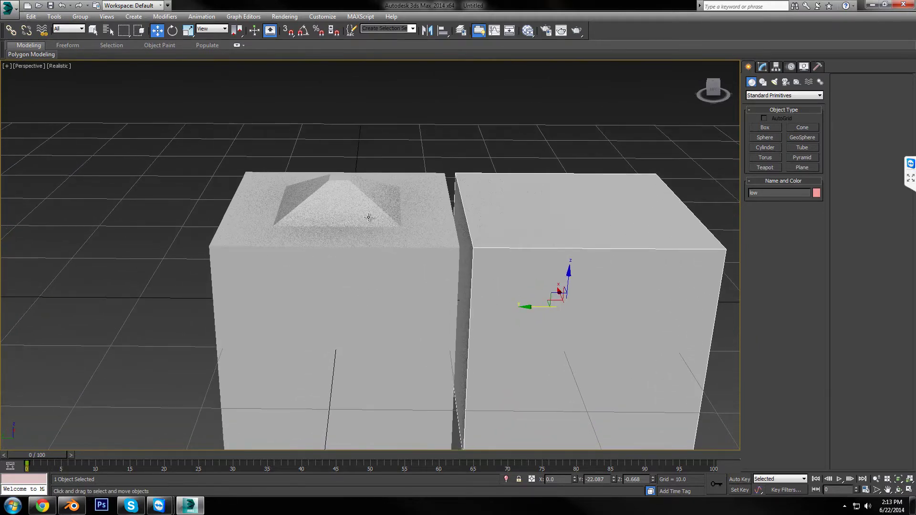
{"action": "key", "text": "ctrl+z"}
{"action": "middle_click_drag", "start_coordinate": [466, 305], "coordinate": [380, 280], "text": "alt"}
{"action": "left_click", "coordinate": [757, 66]}
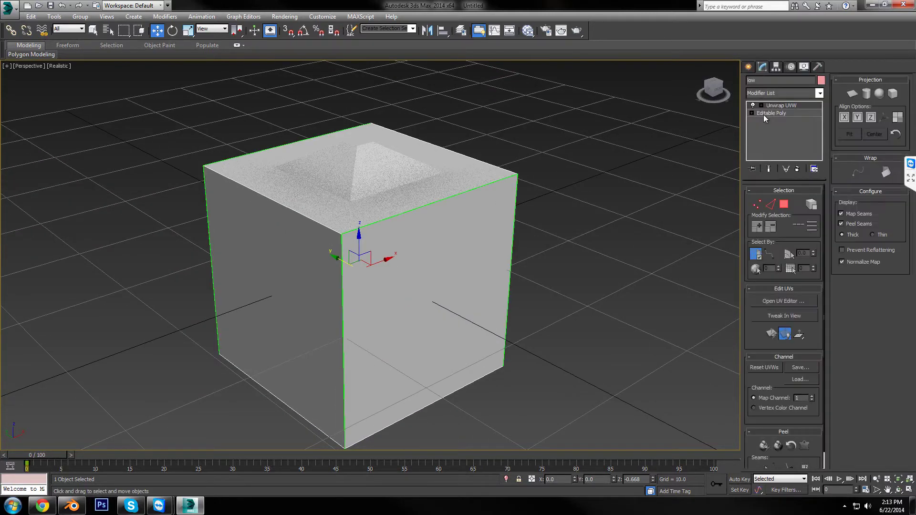
{"action": "left_click", "coordinate": [775, 301]}
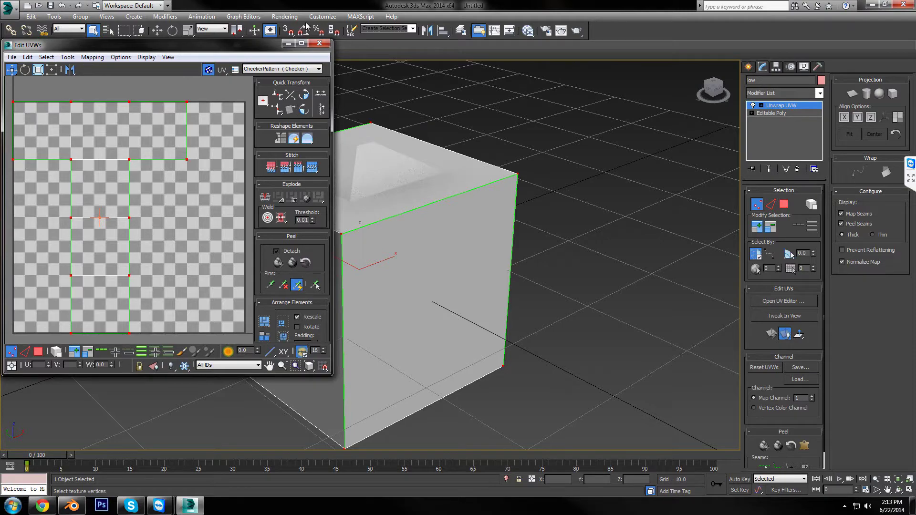
{"action": "left_click", "coordinate": [319, 43]}
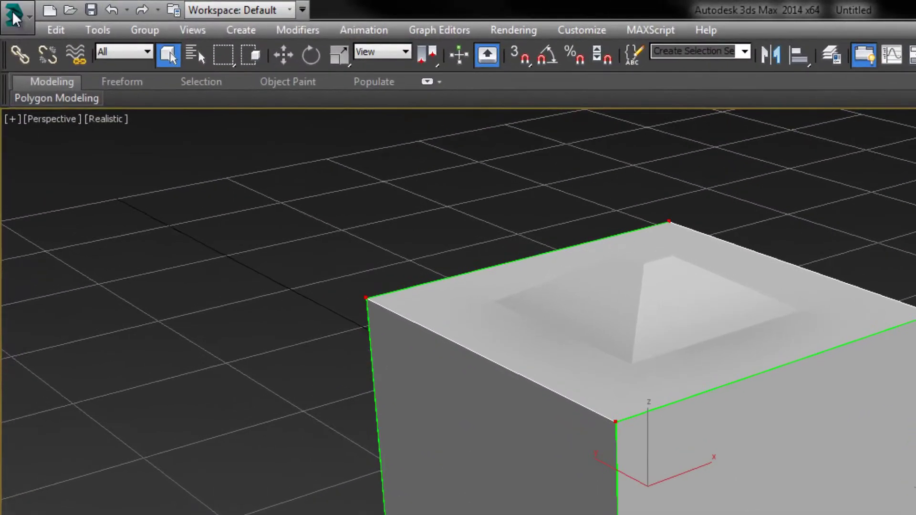
- Export both cubes with gw::OBJ-Exporter to 'normal scene.obj' on the Desktop, replacing the old file
{"action": "left_click", "coordinate": [10, 6]}
{"action": "left_click", "coordinate": [67, 296]}
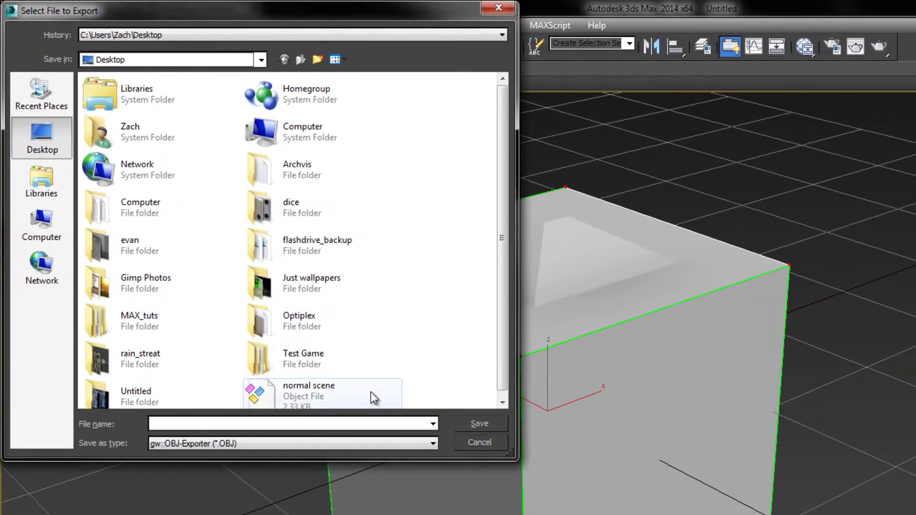
{"action": "left_click", "coordinate": [370, 391]}
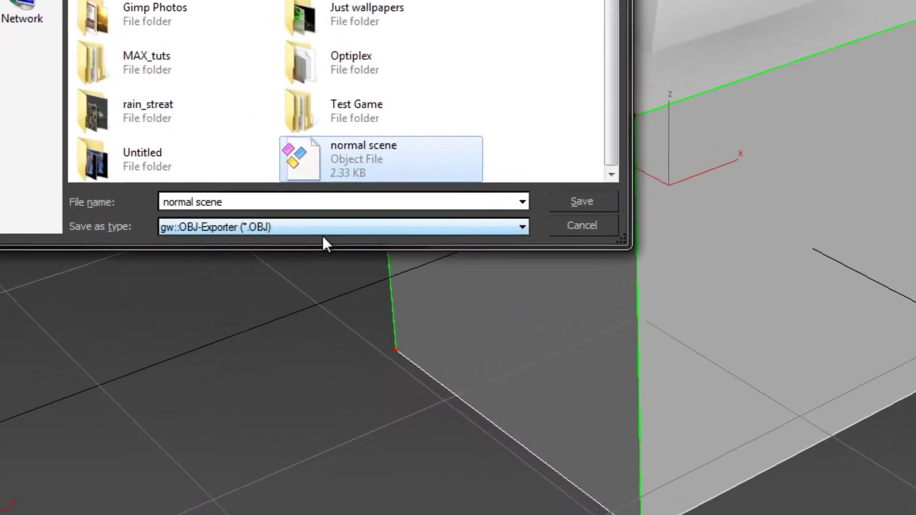
{"action": "left_click", "coordinate": [278, 444]}
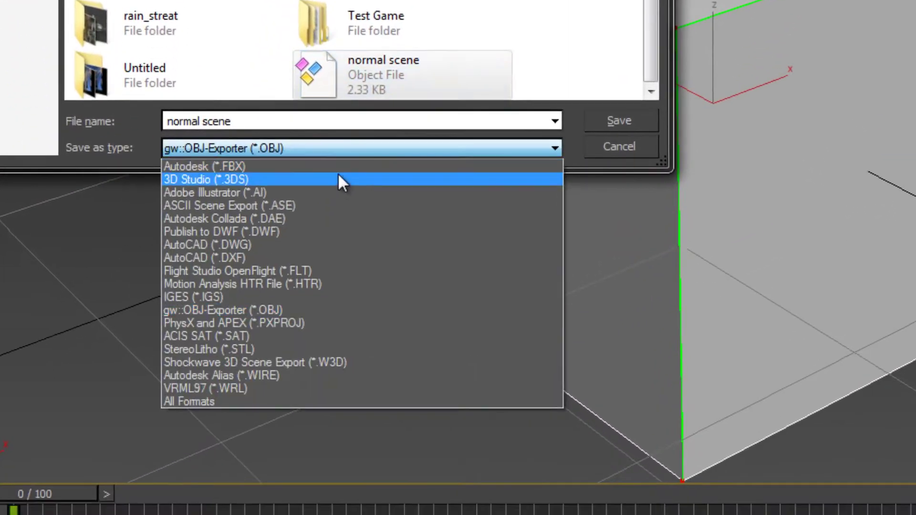
{"action": "left_click", "coordinate": [288, 305]}
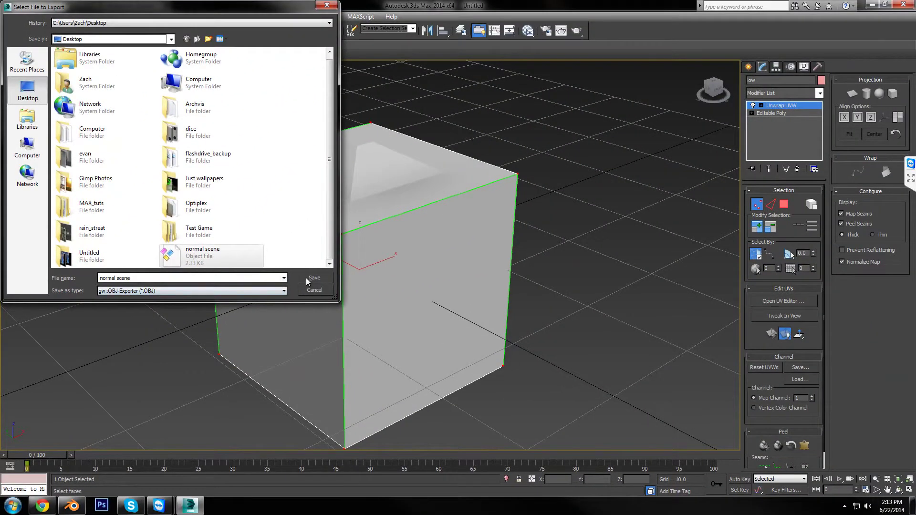
{"action": "left_click", "coordinate": [306, 277]}
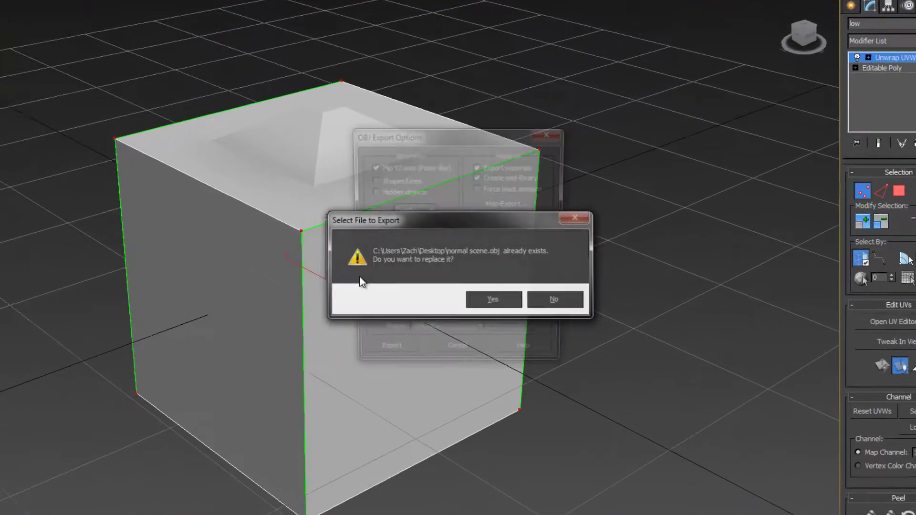
{"action": "left_click", "coordinate": [483, 285]}
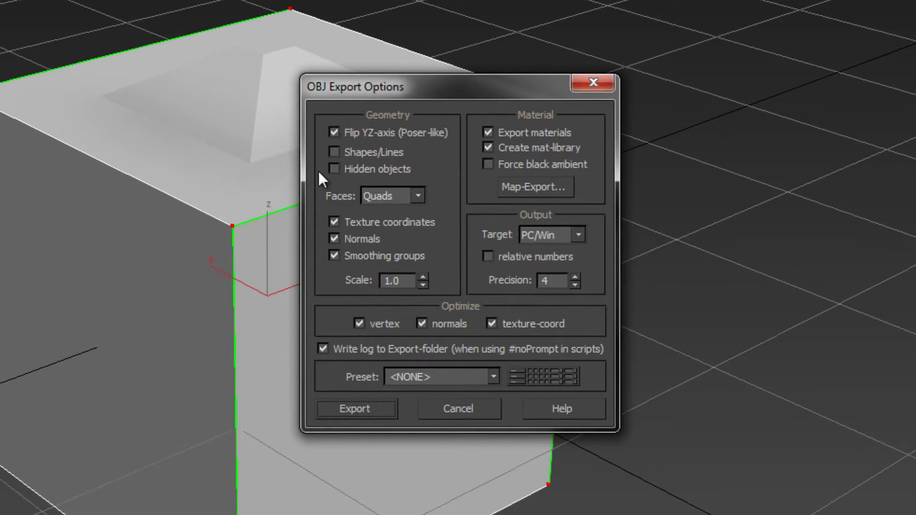
{"action": "left_click", "coordinate": [354, 408]}
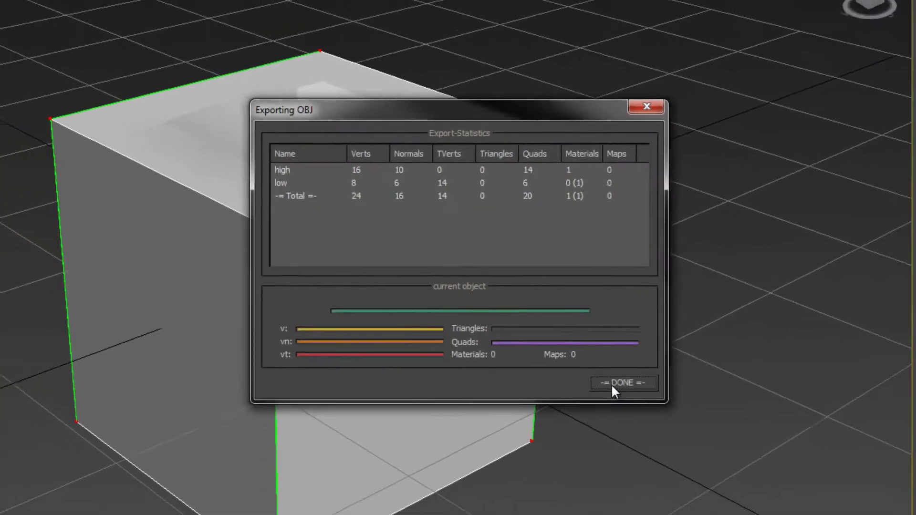
{"action": "left_click", "coordinate": [613, 383]}
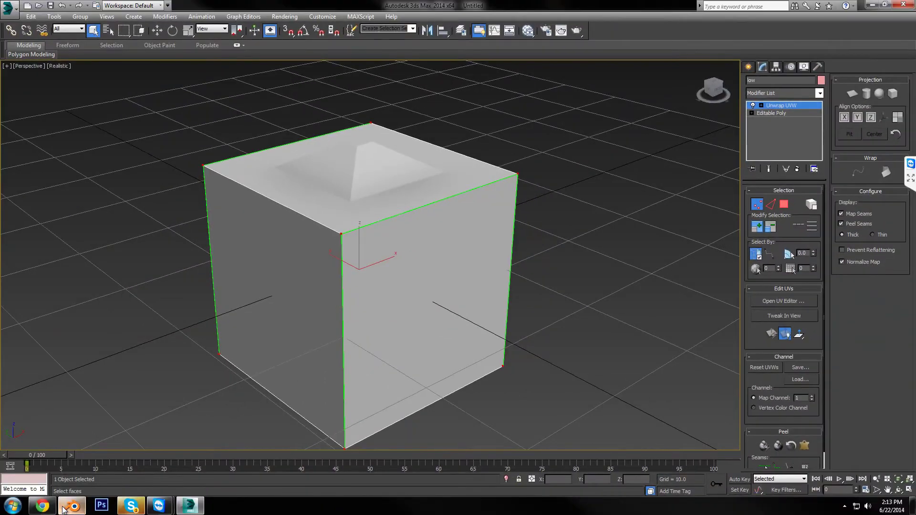
- In Blender, import 'normal scene.obj' from the Desktop as a Wavefront OBJ
{"action": "left_click", "coordinate": [72, 505]}
{"action": "left_click", "coordinate": [28, 17]}
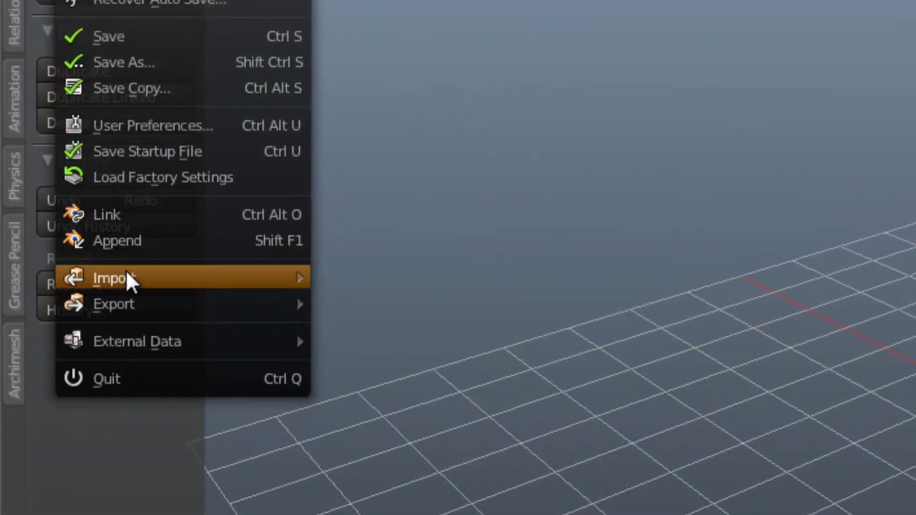
{"action": "mouse_move", "coordinate": [127, 279]}
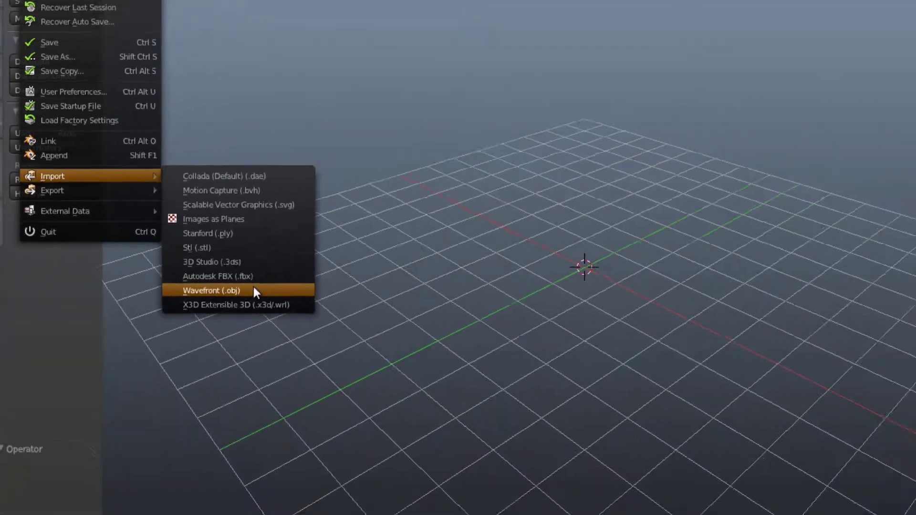
{"action": "left_click", "coordinate": [253, 290]}
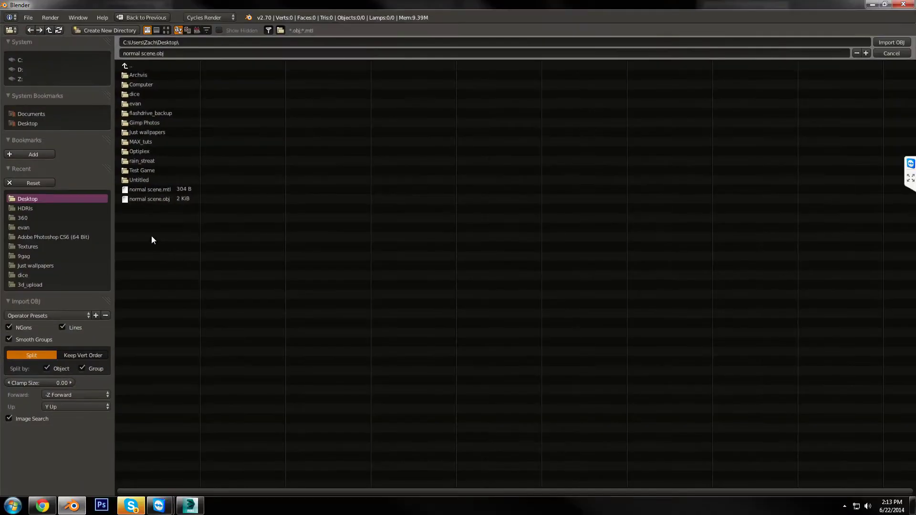
{"action": "double_click", "coordinate": [154, 198]}
{"action": "scroll", "coordinate": [285, 248], "scroll_direction": "down", "scroll_amount": 8}
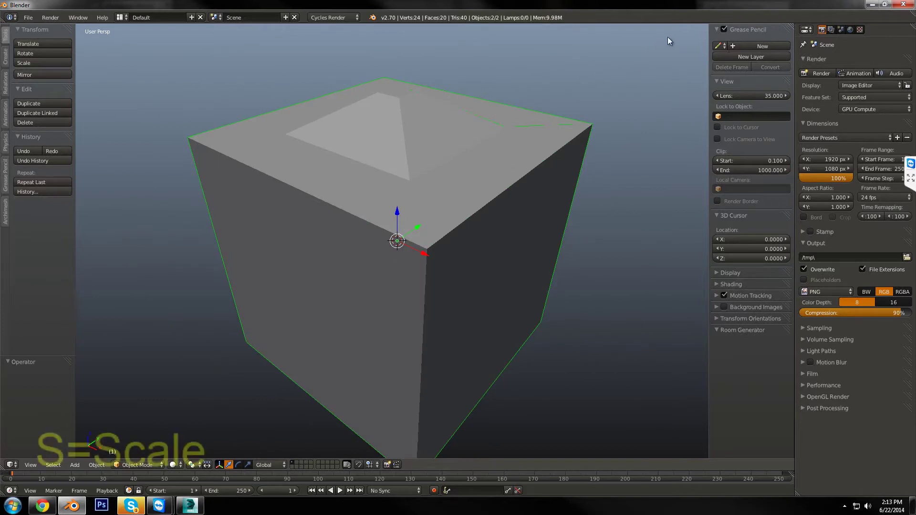
- Scale both imported cubes uniformly to 0.096 and zoom in to check their size
{"action": "key", "text": "s"}
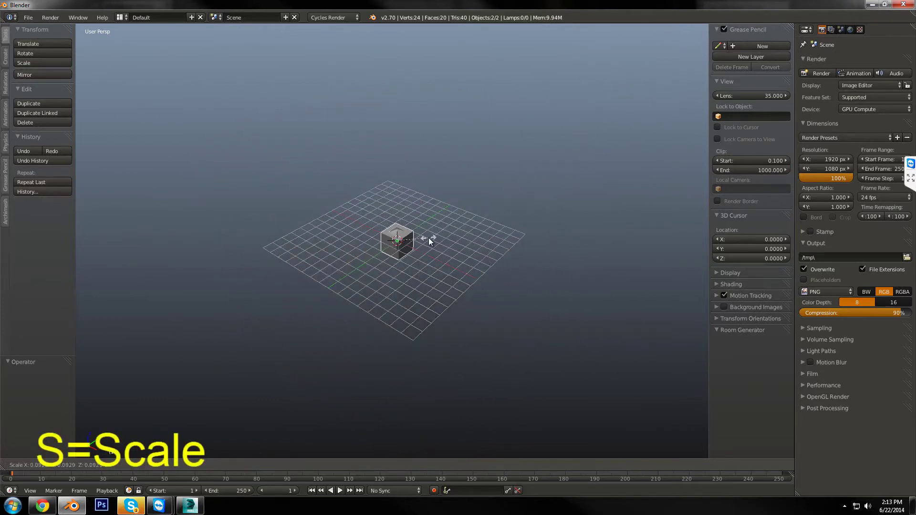
{"action": "left_click", "coordinate": [430, 236]}
{"action": "scroll", "coordinate": [411, 222], "scroll_direction": "up", "scroll_amount": 2}
{"action": "scroll", "coordinate": [413, 224], "scroll_direction": "up", "scroll_amount": 10}
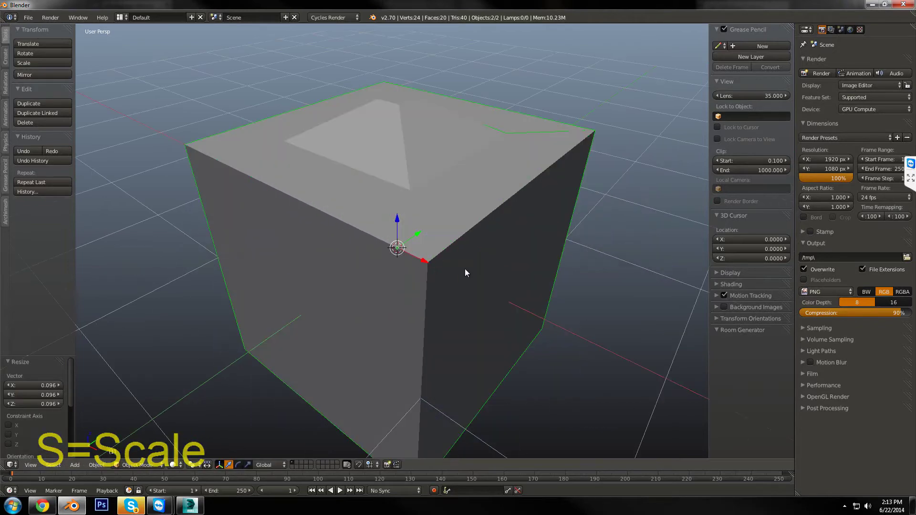
{"action": "scroll", "coordinate": [458, 265], "scroll_direction": "down", "scroll_amount": 1}
{"action": "scroll", "coordinate": [420, 272], "scroll_direction": "down", "scroll_amount": 3}
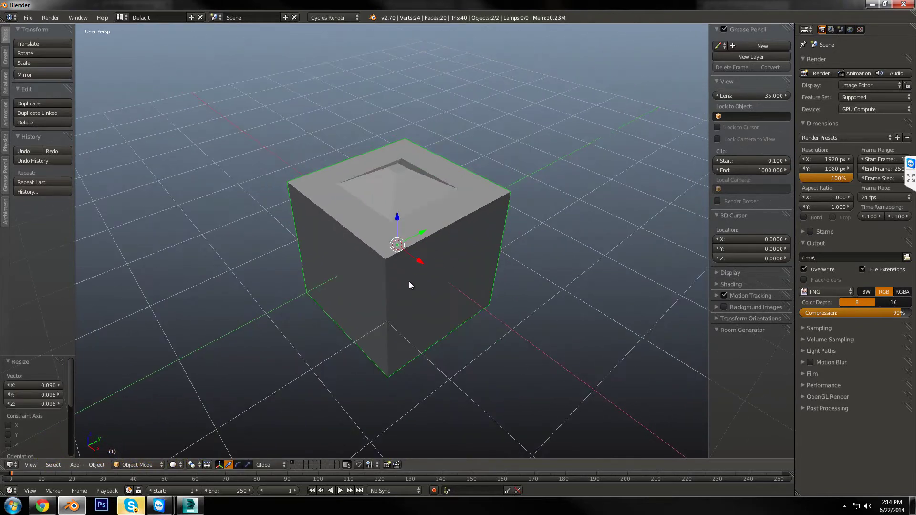
{"action": "scroll", "coordinate": [430, 258], "scroll_direction": "down", "scroll_amount": 2}
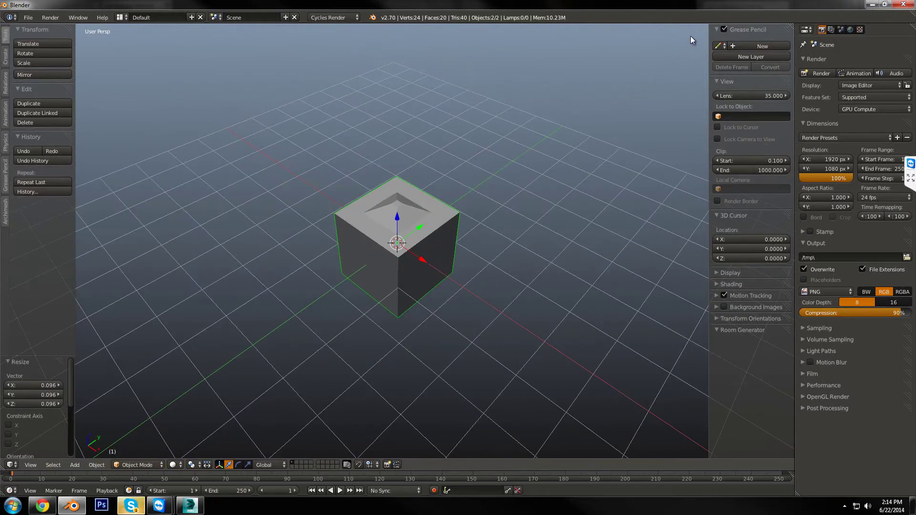
{"action": "scroll", "coordinate": [451, 236], "scroll_direction": "up", "scroll_amount": 3}
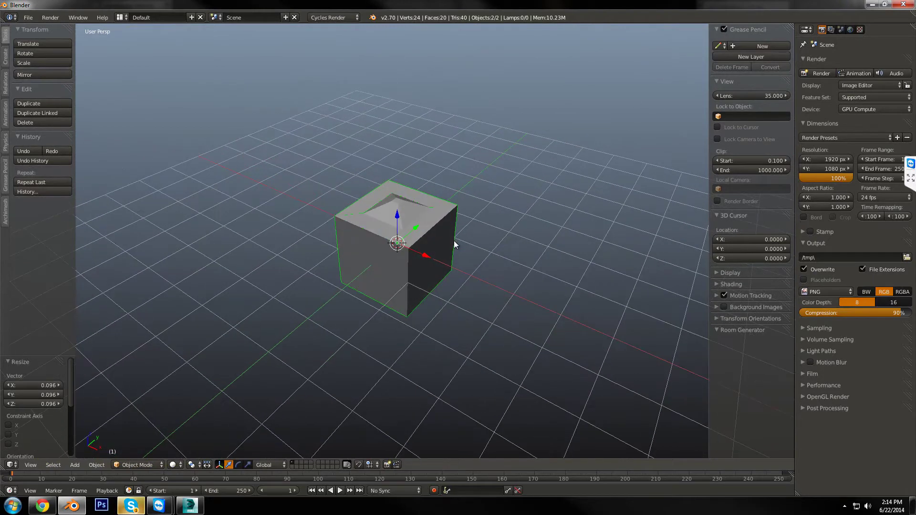
{"action": "scroll", "coordinate": [439, 264], "scroll_direction": "up", "scroll_amount": 2}
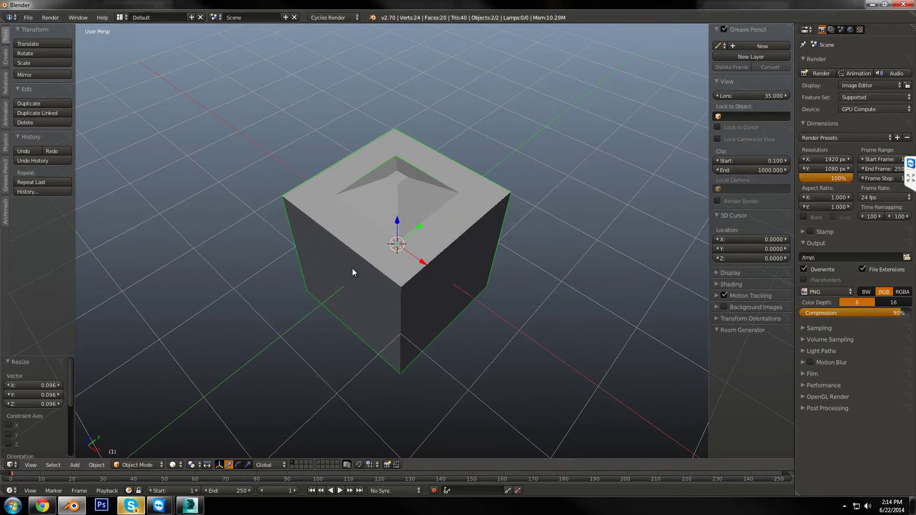
{"action": "scroll", "coordinate": [362, 270], "scroll_direction": "down", "scroll_amount": 2}
- Split the 3D viewport in two and make the new area a UV/Image Editor
{"action": "scroll", "coordinate": [452, 177], "scroll_direction": "down", "scroll_amount": 1}
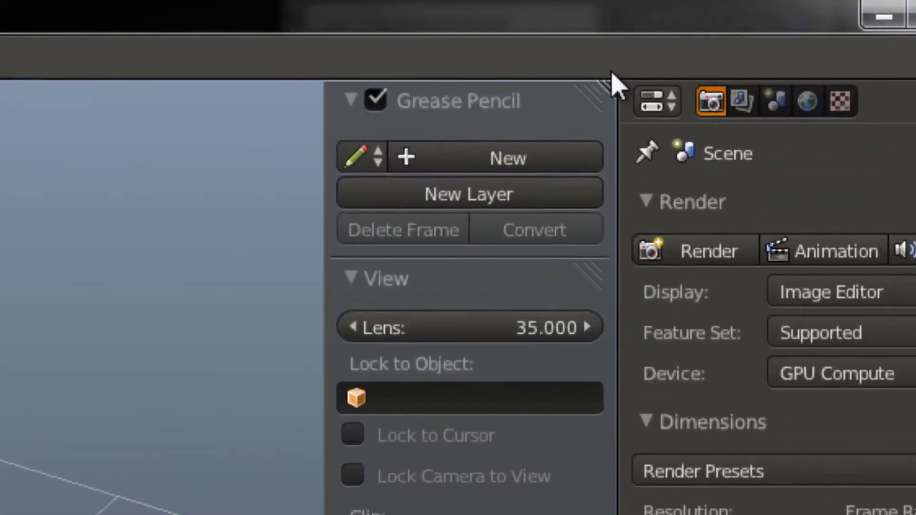
{"action": "left_click_drag", "start_coordinate": [616, 81], "coordinate": [116, 184]}
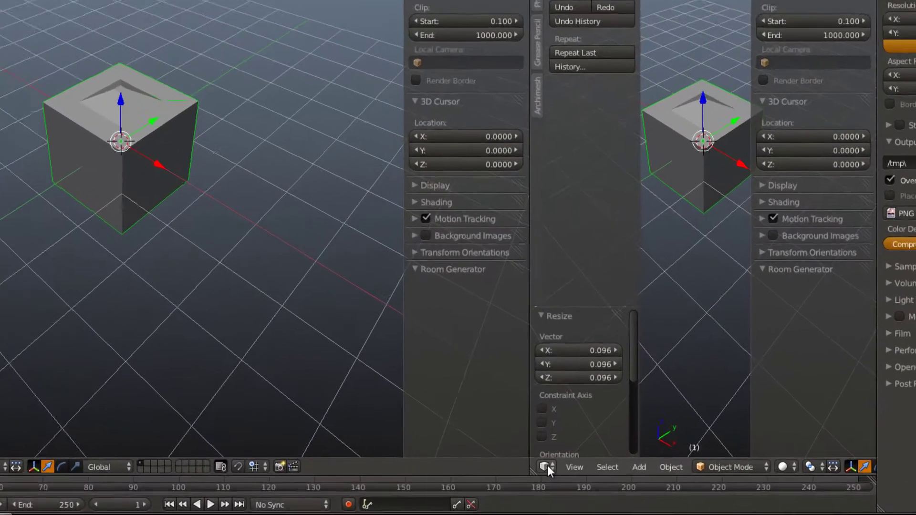
{"action": "left_click", "coordinate": [568, 464]}
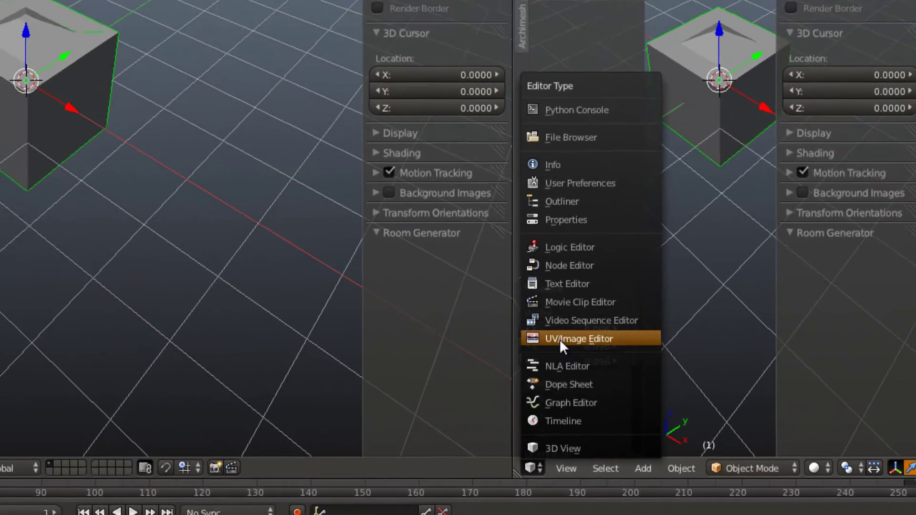
{"action": "left_click", "coordinate": [537, 293]}
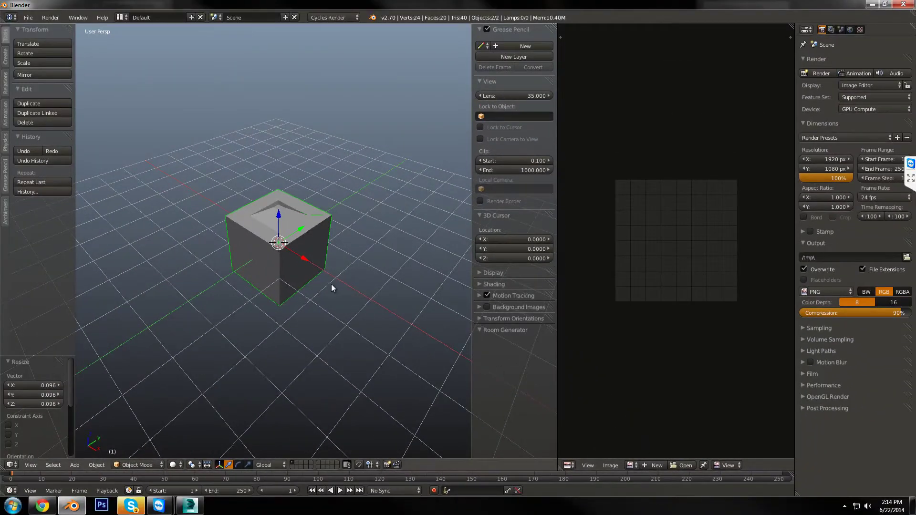
{"action": "scroll", "coordinate": [332, 285], "scroll_direction": "up", "scroll_amount": 4}
- Put the low cube in Edit Mode and create a new 1024×1024 image named normal_bake
{"action": "right_click", "coordinate": [288, 272]}
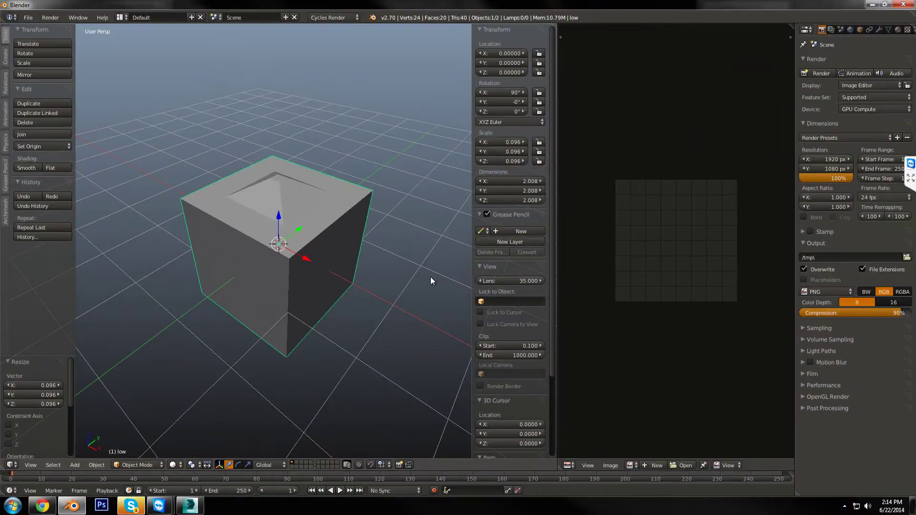
{"action": "key", "text": "Tab"}
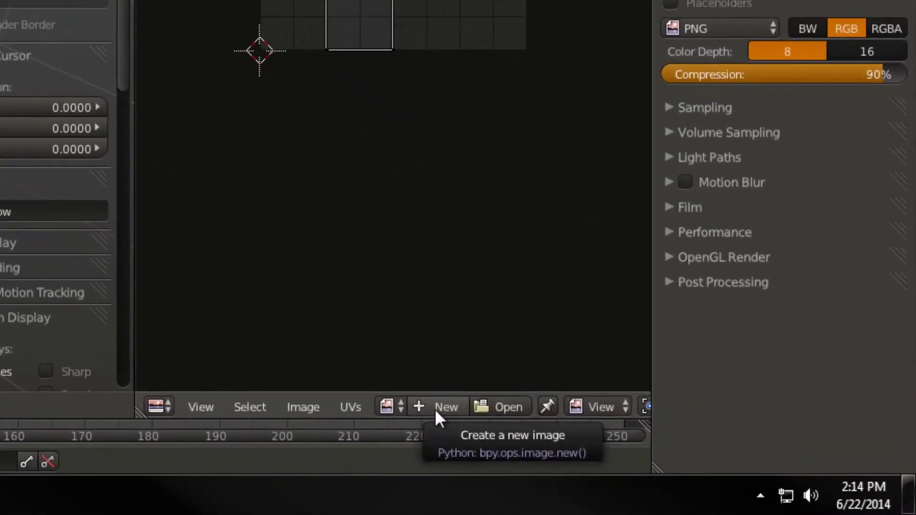
{"action": "left_click", "coordinate": [693, 464]}
{"action": "left_click", "coordinate": [456, 266]}
{"action": "type", "text": "normal_"}
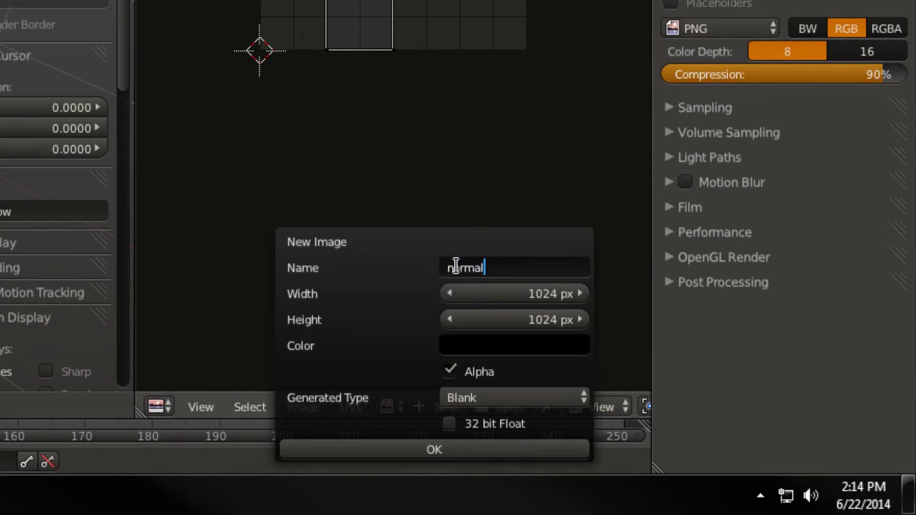
{"action": "type", "text": "bake"}
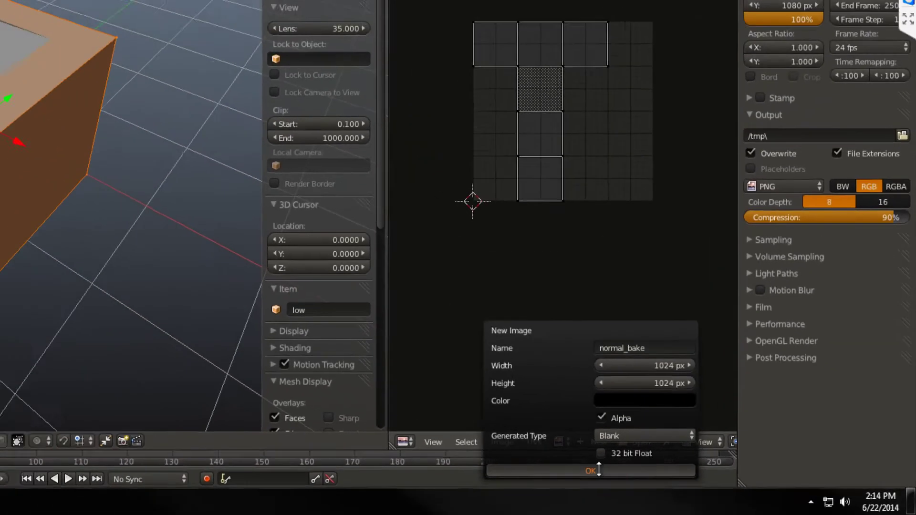
{"action": "left_click", "coordinate": [477, 452]}
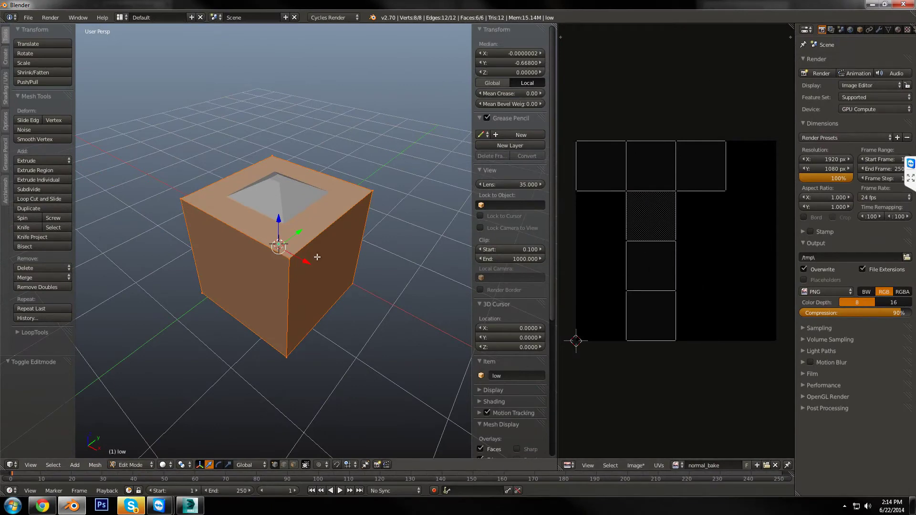
- Switch the render engine from Cycles to Blender Render
{"action": "middle_click_drag", "start_coordinate": [324, 262], "coordinate": [319, 244]}
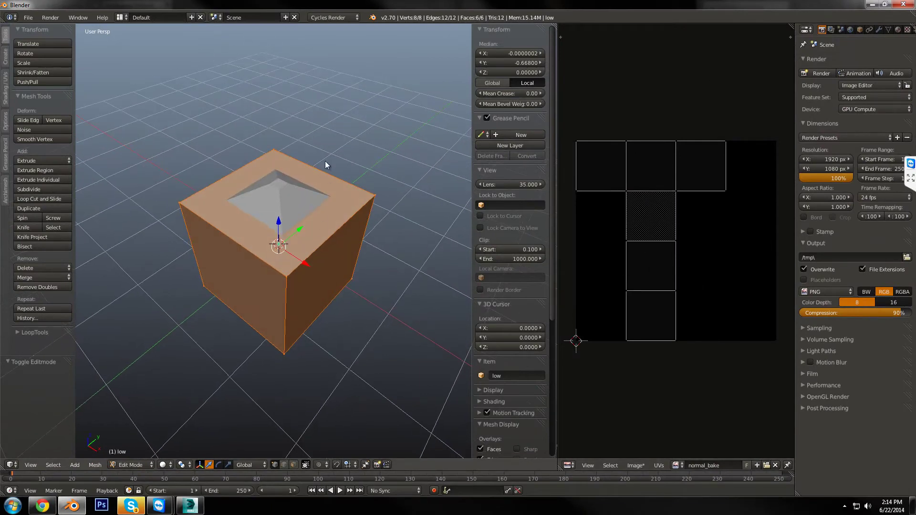
{"action": "key", "text": "Tab"}
{"action": "left_click", "coordinate": [321, 18]}
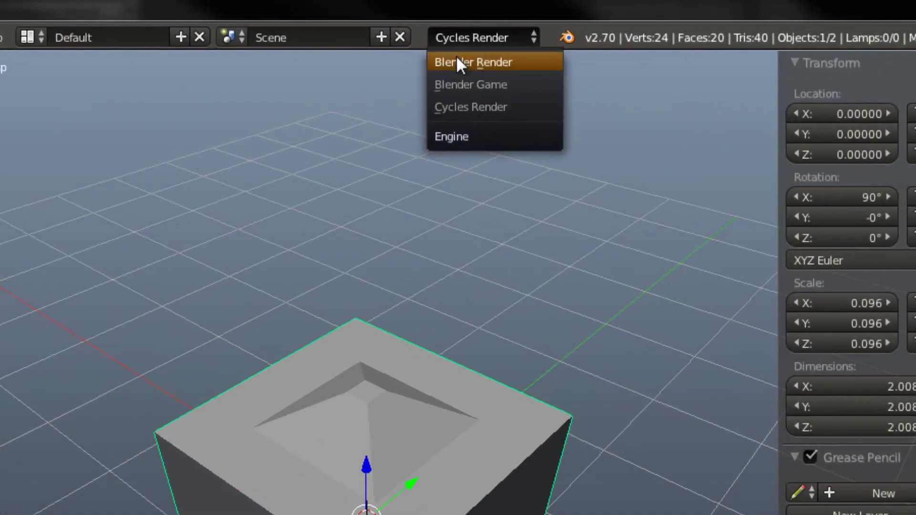
{"action": "left_click", "coordinate": [458, 62]}
- Assign the normal_bake image to the low cube's UVs in Edit Mode
{"action": "key", "text": "Tab"}
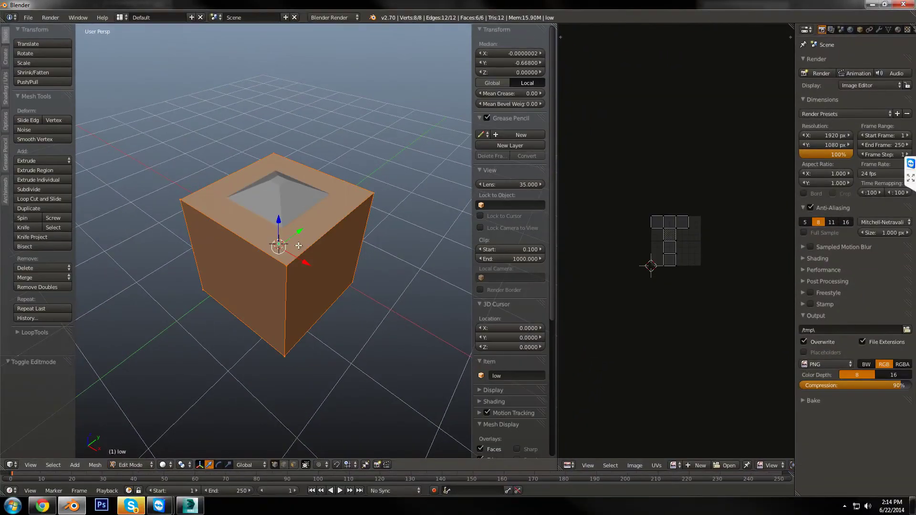
{"action": "scroll", "coordinate": [639, 324], "scroll_direction": "up", "scroll_amount": 5}
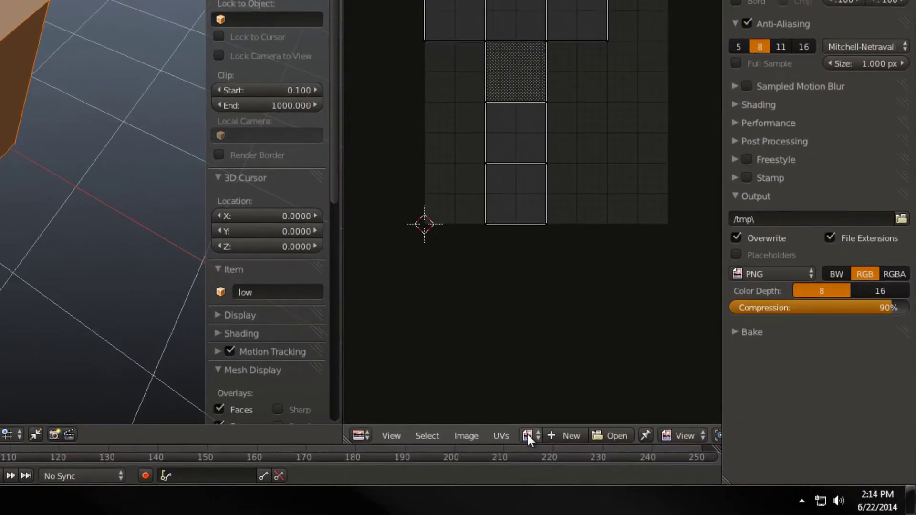
{"action": "left_click", "coordinate": [675, 465]}
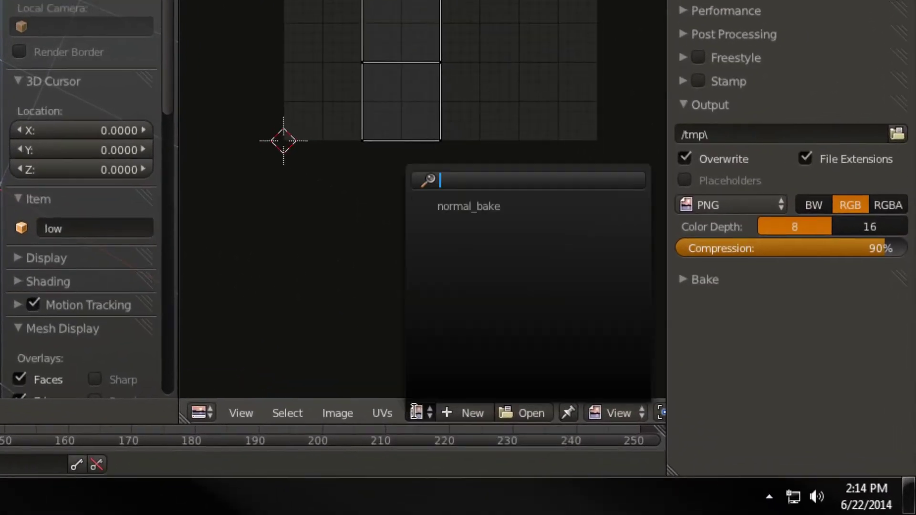
{"action": "left_click", "coordinate": [444, 205]}
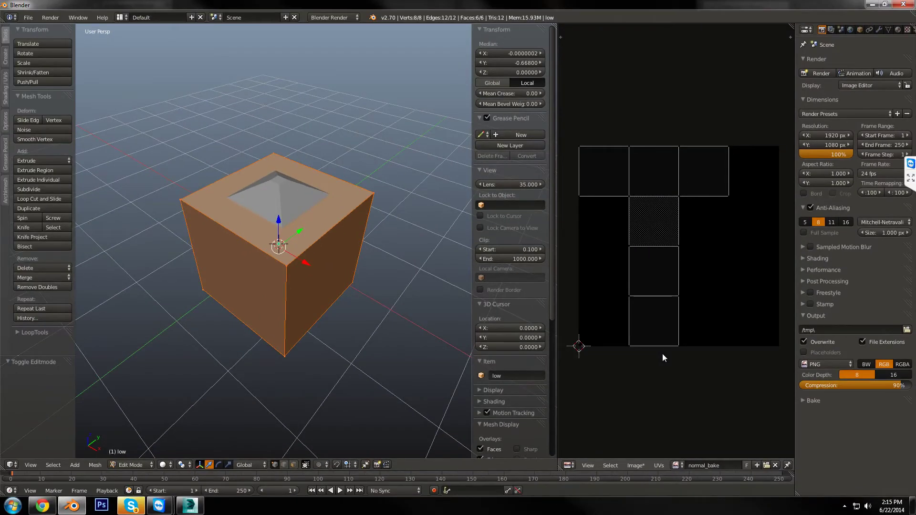
- In the Bake panel, set Bake Mode to Normals and enable Selected to Active
{"action": "key", "text": "Tab"}
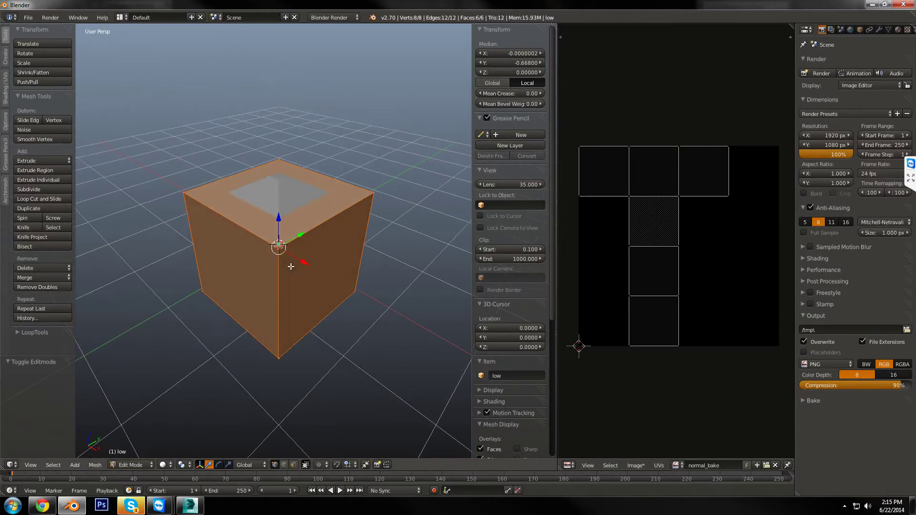
{"action": "middle_click_drag", "start_coordinate": [281, 260], "coordinate": [253, 290]}
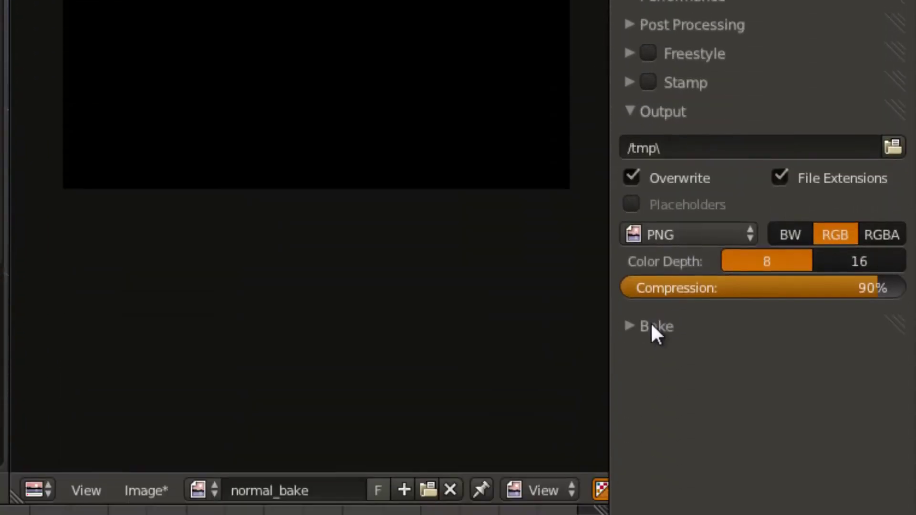
{"action": "left_click", "coordinate": [652, 323]}
{"action": "left_click", "coordinate": [753, 348]}
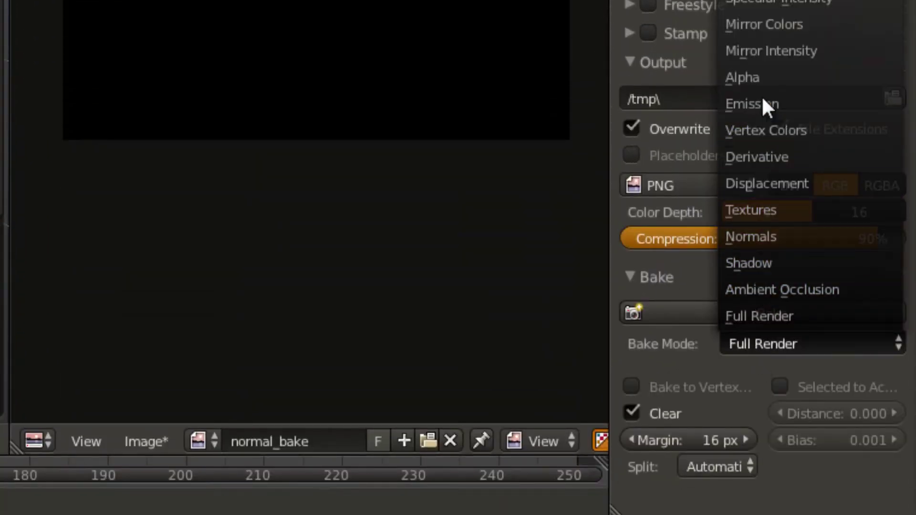
{"action": "left_click", "coordinate": [762, 236]}
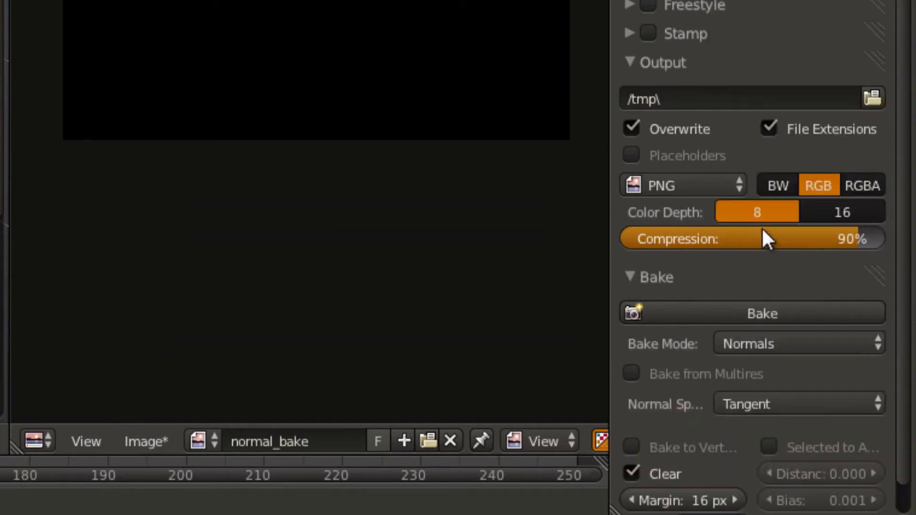
{"action": "left_click", "coordinate": [780, 446]}
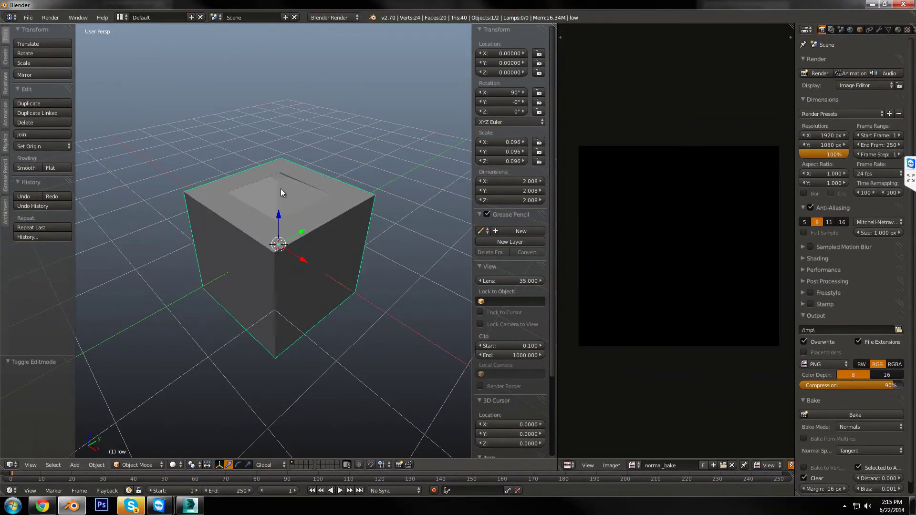
- Select the high-poly cube along with the low cube and bake normals into normal_bake
{"action": "right_click", "coordinate": [280, 188]}
{"action": "mouse_move", "coordinate": [279, 196]}
{"action": "middle_mouse_down"}
{"action": "mouse_move", "coordinate": [292, 223]}
{"action": "mouse_move", "coordinate": [286, 201]}
{"action": "middle_mouse_up"}
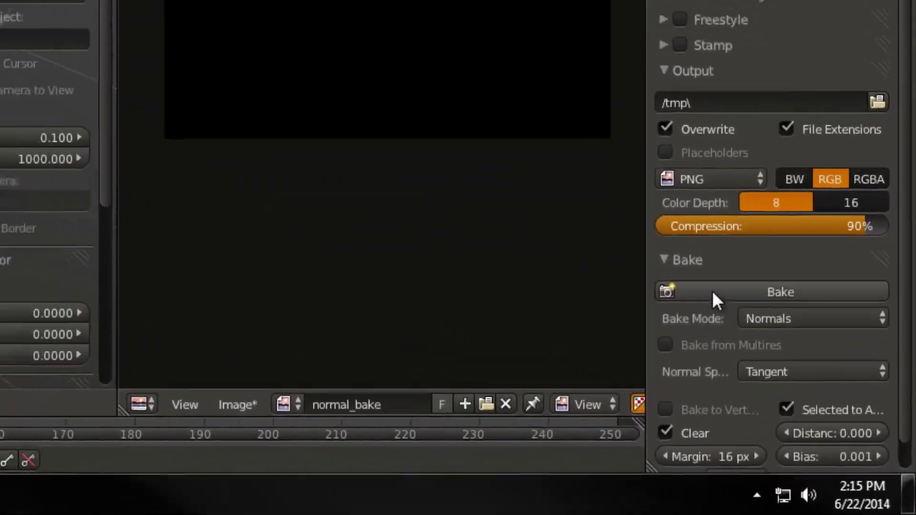
{"action": "left_click", "coordinate": [759, 336]}
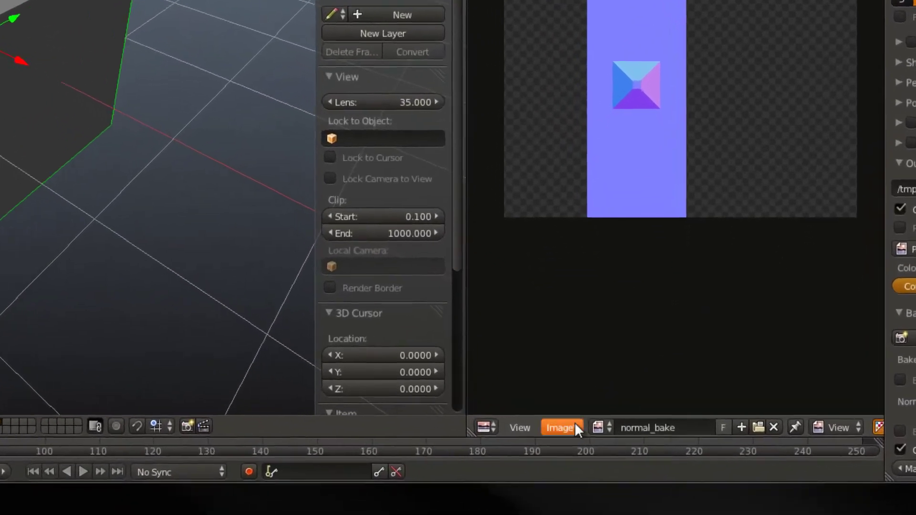
- Save the baked normal_bake image to the Desktop as the Targa file normal_bake.tga
{"action": "left_click", "coordinate": [611, 465]}
{"action": "left_click", "coordinate": [586, 300]}
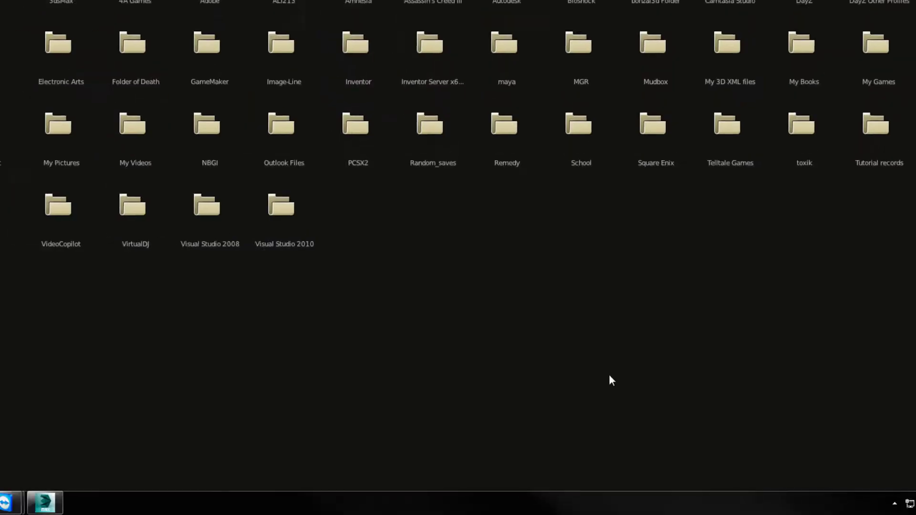
{"action": "left_click", "coordinate": [20, 125]}
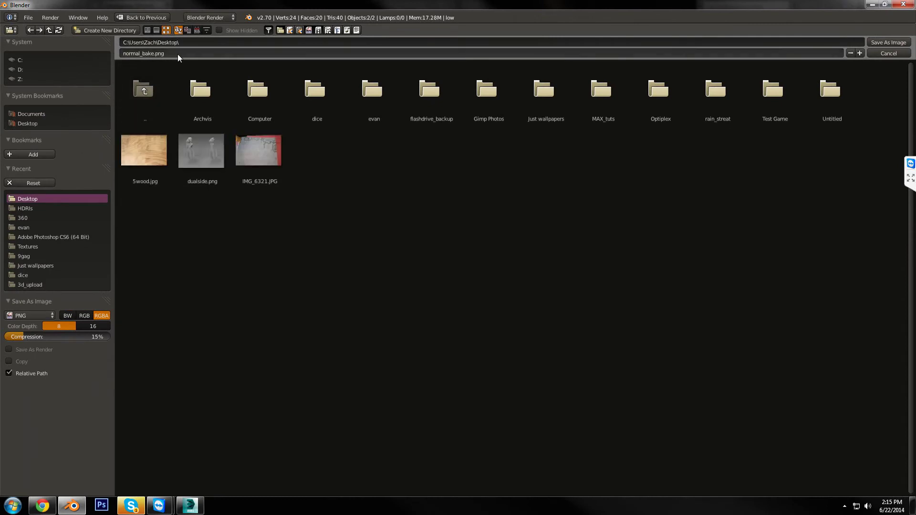
{"action": "left_click", "coordinate": [33, 315]}
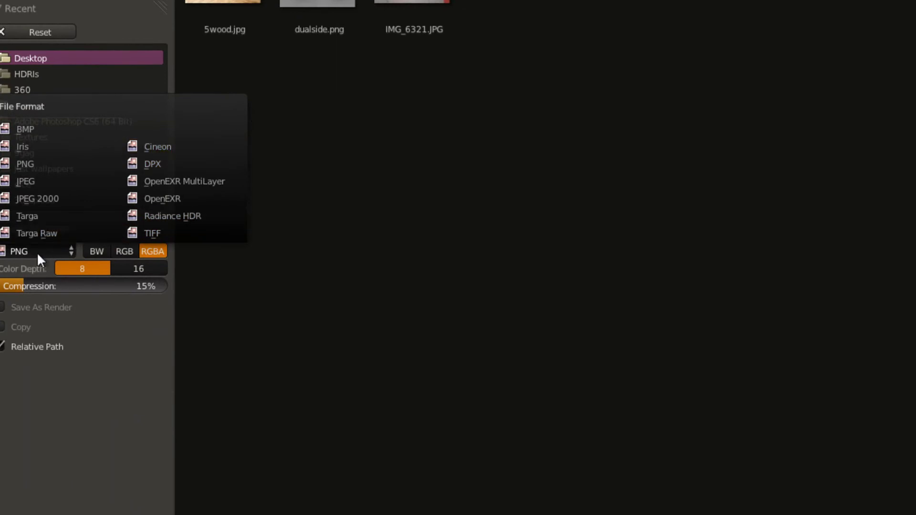
{"action": "left_click", "coordinate": [29, 216]}
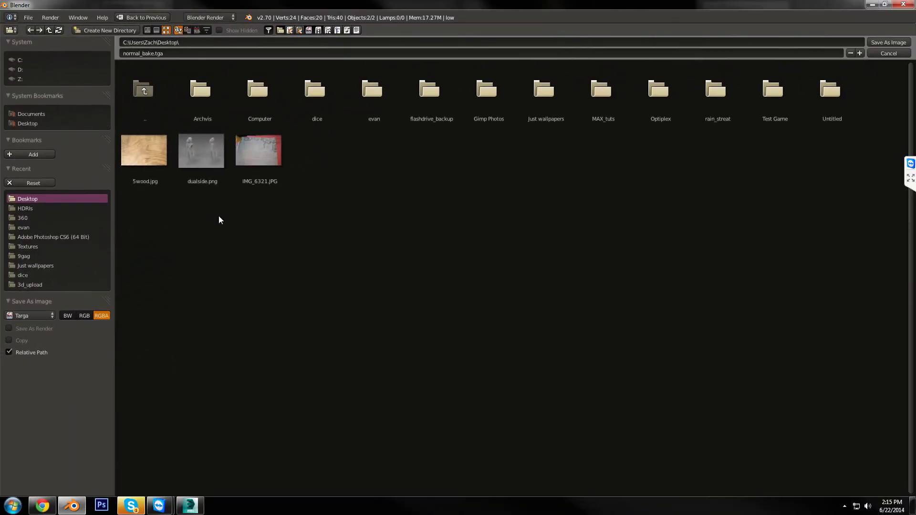
{"action": "left_click", "coordinate": [879, 42]}
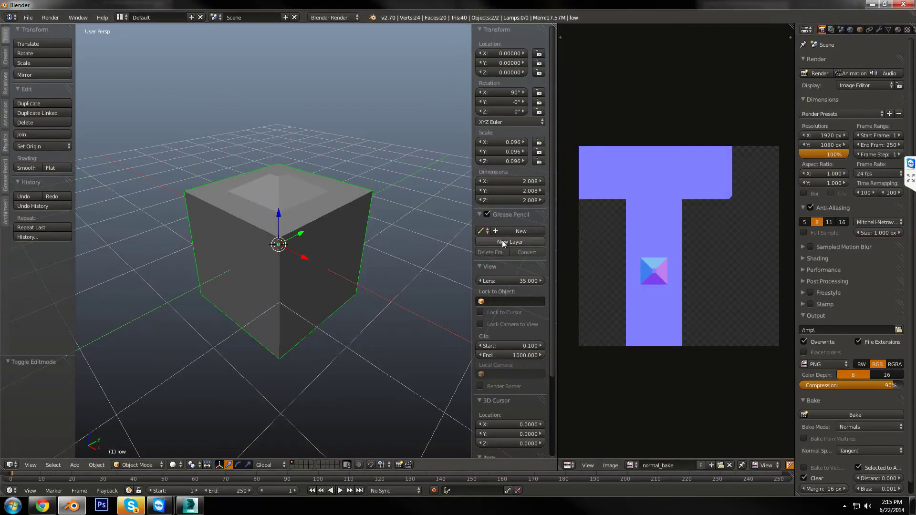